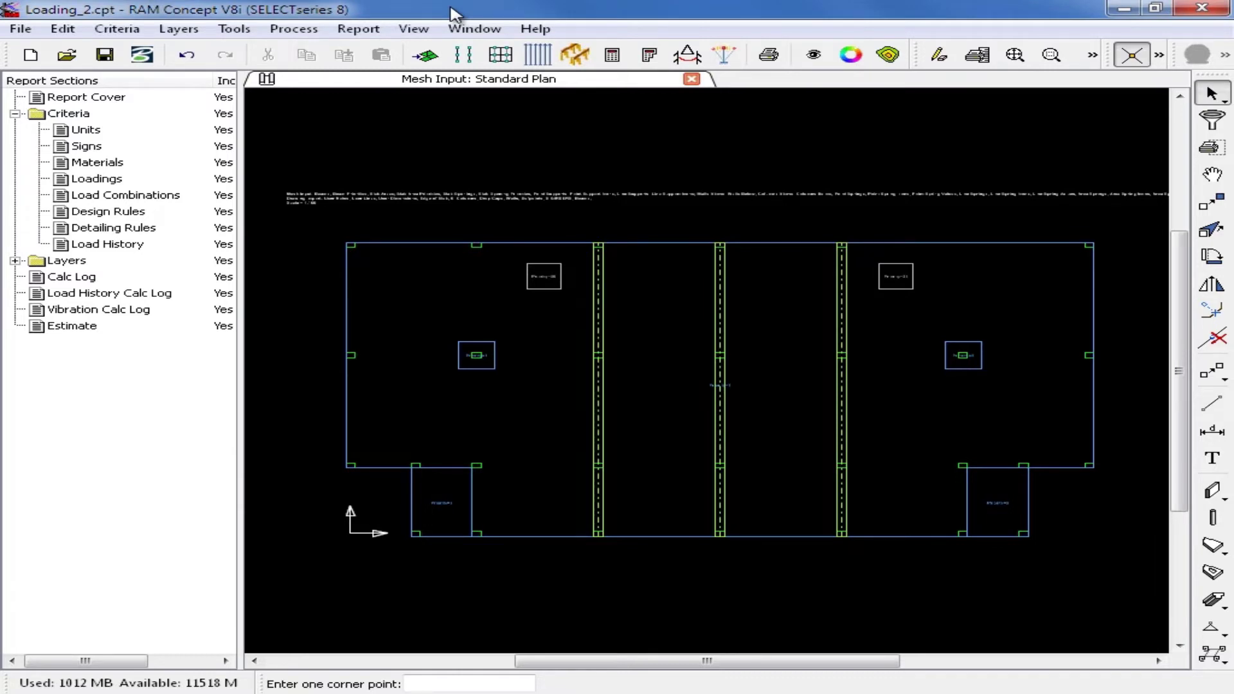
# - Open the Loadings table from the Criteria menu
pyautogui.click(133, 30)
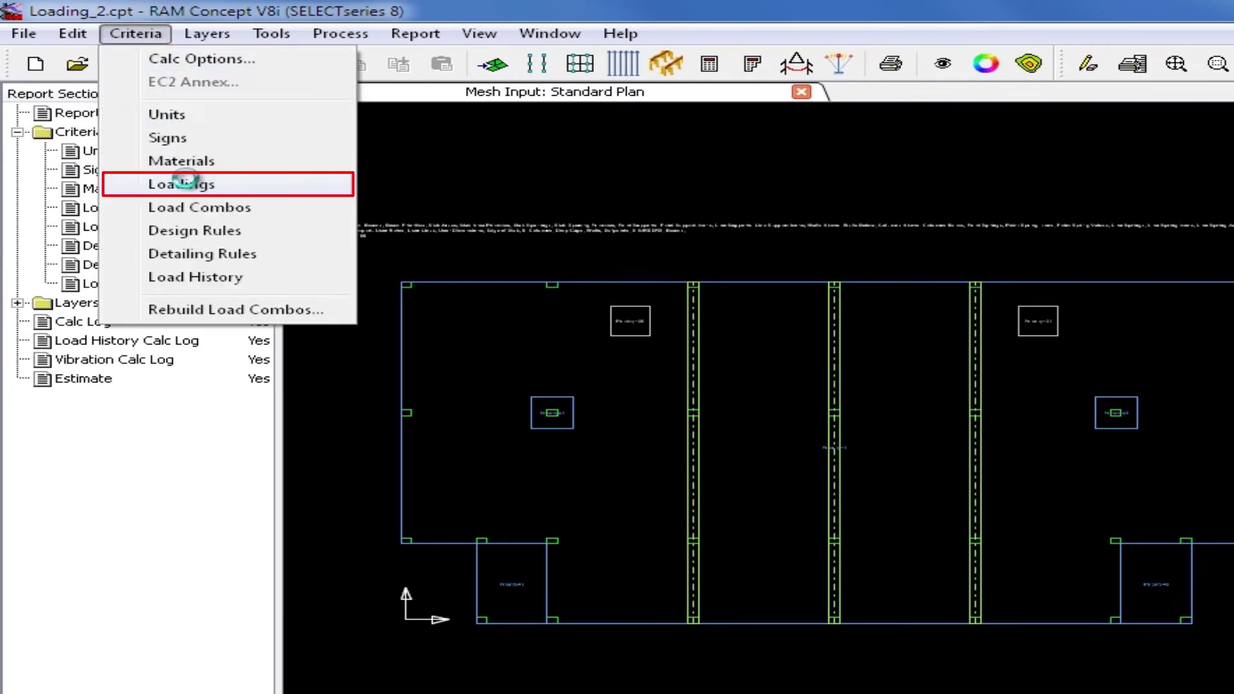
pyautogui.click(183, 183)
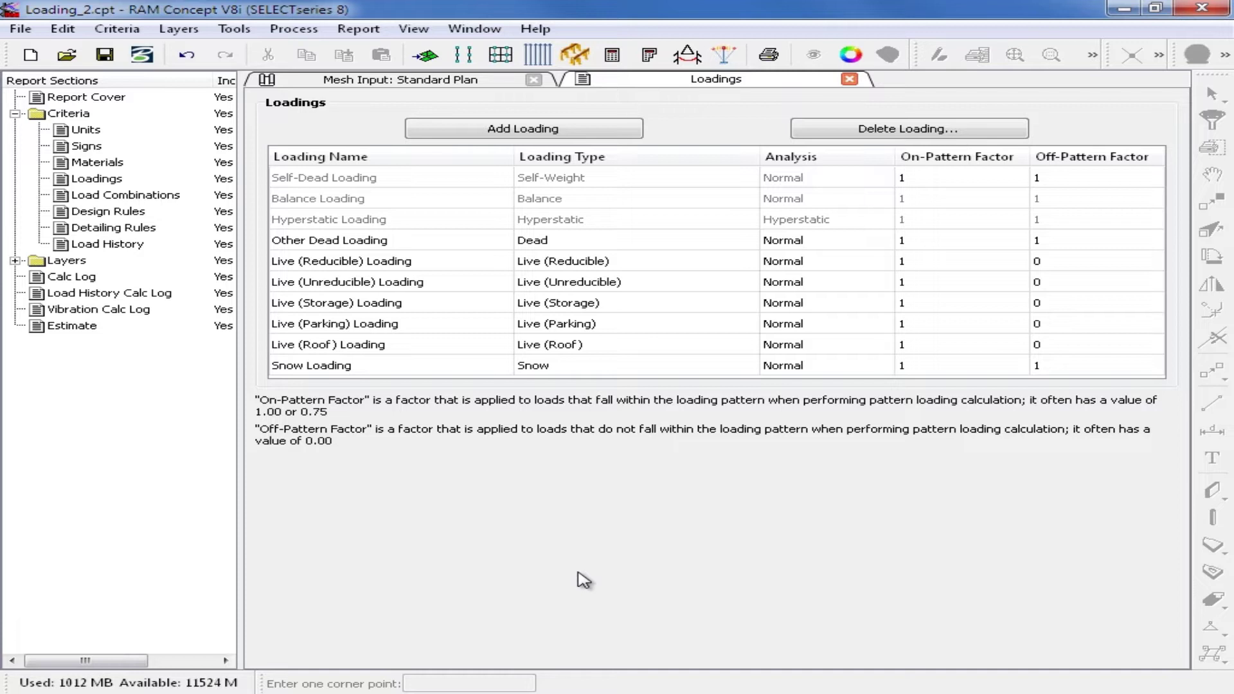
# - Add a loading named 'Wind Loading' and confirm it
pyautogui.click(546, 135)
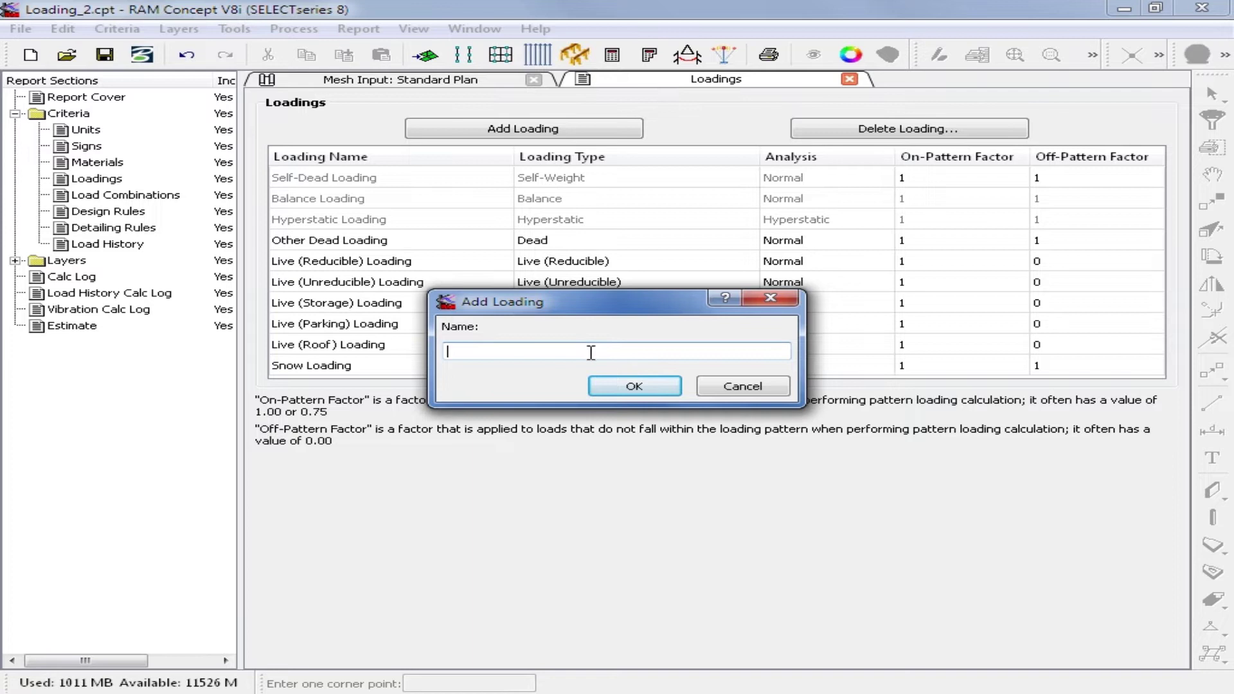
pyautogui.write('Wind L')
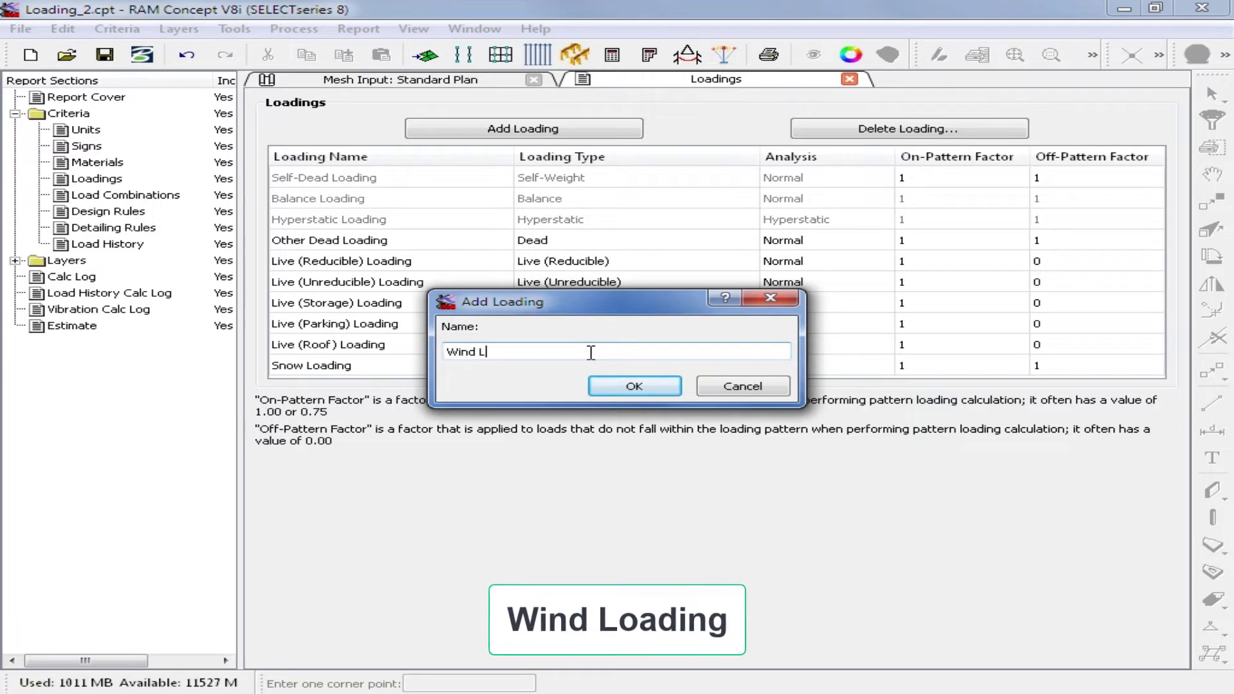
pyautogui.write('oading')
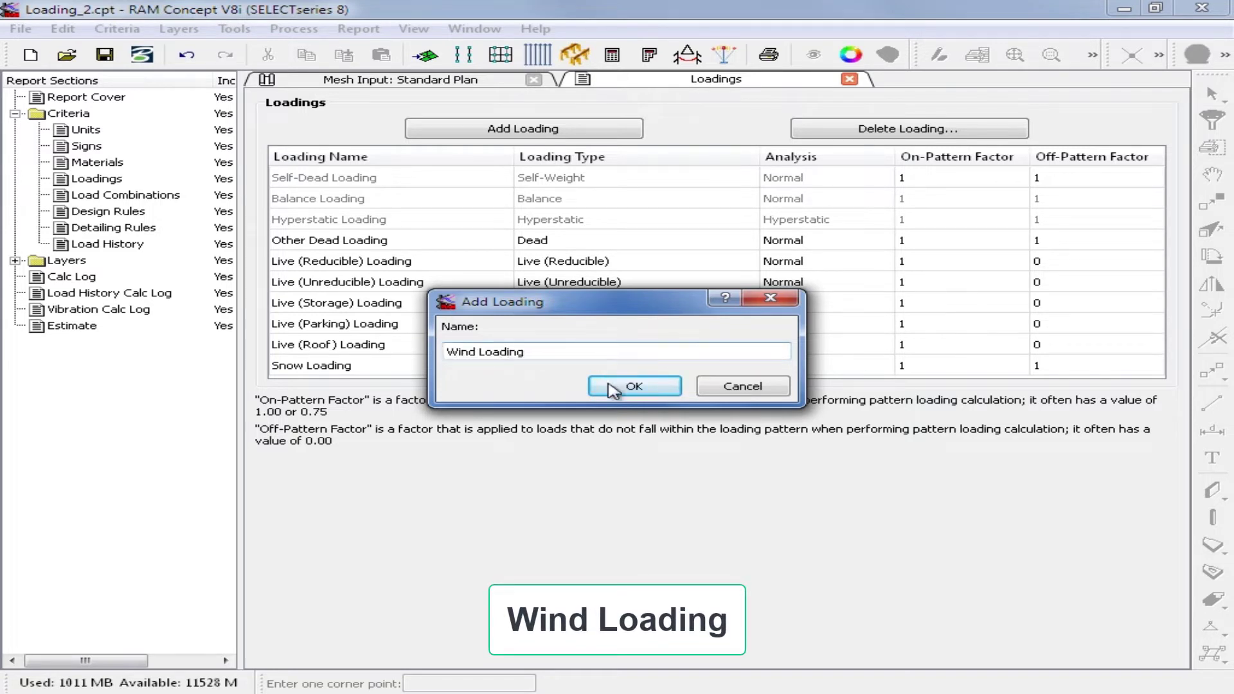
pyautogui.click(612, 387)
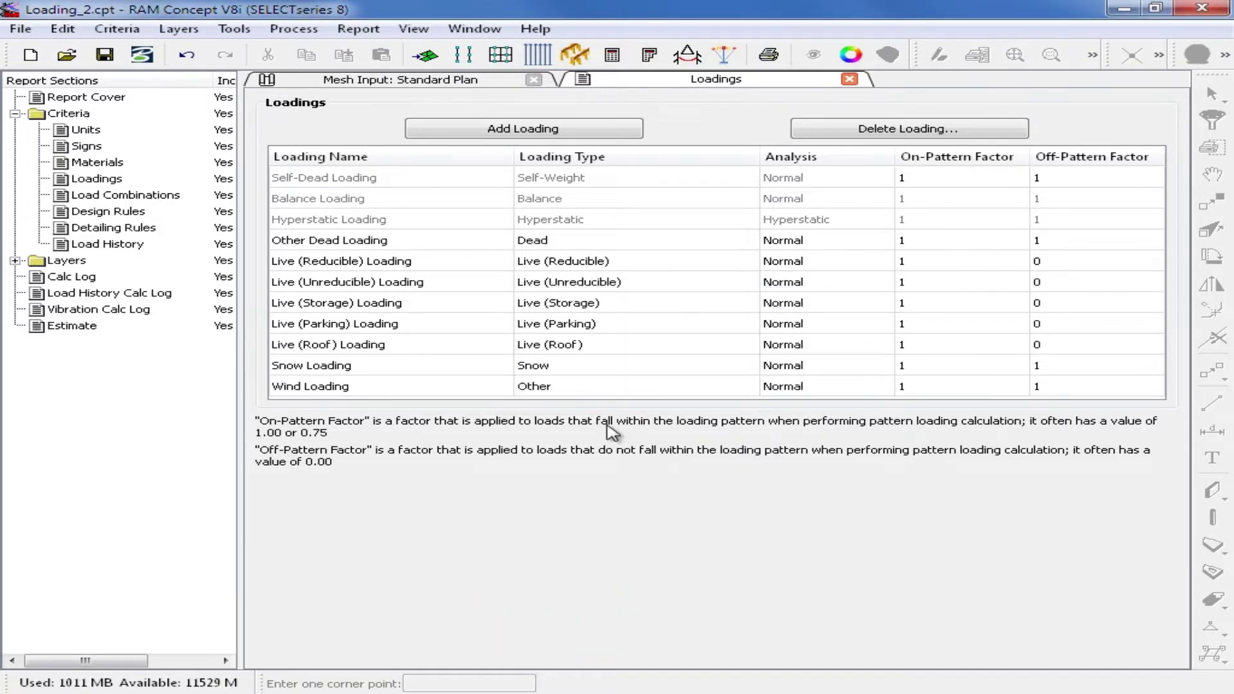
# - Change Wind Loading's loading type to Ultimate Wind 1
pyautogui.click(711, 388)
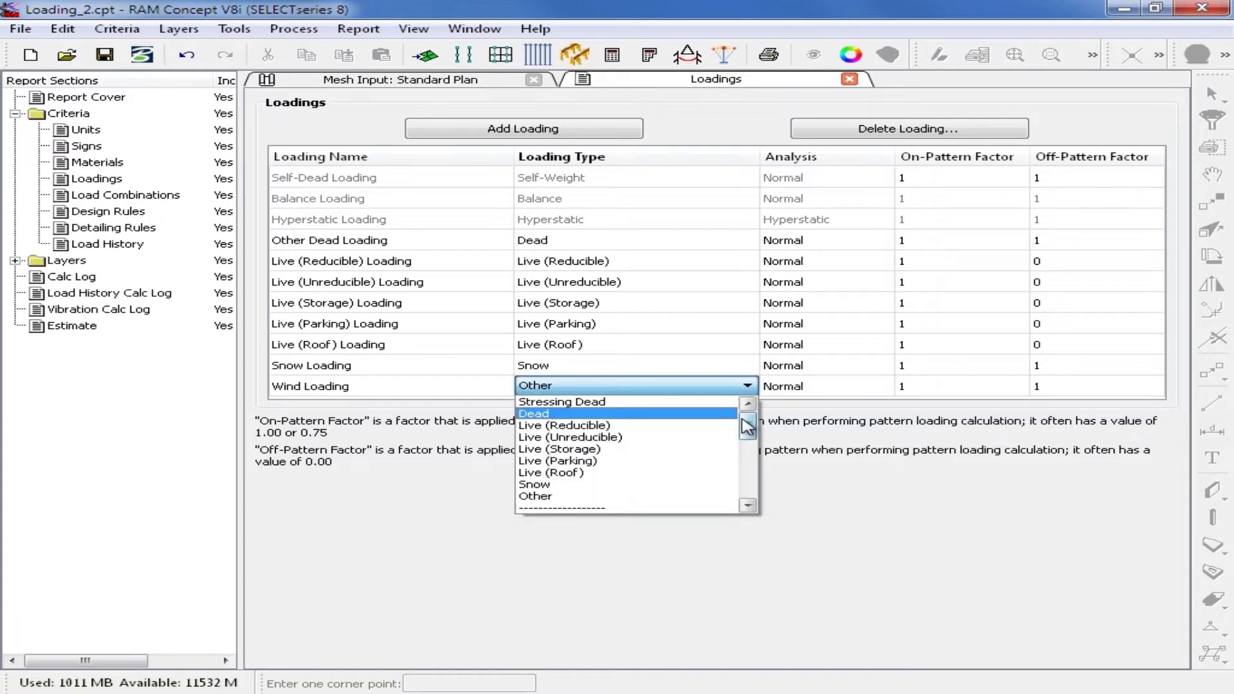
pyautogui.moveTo(748, 410); pyautogui.dragTo(749, 469)
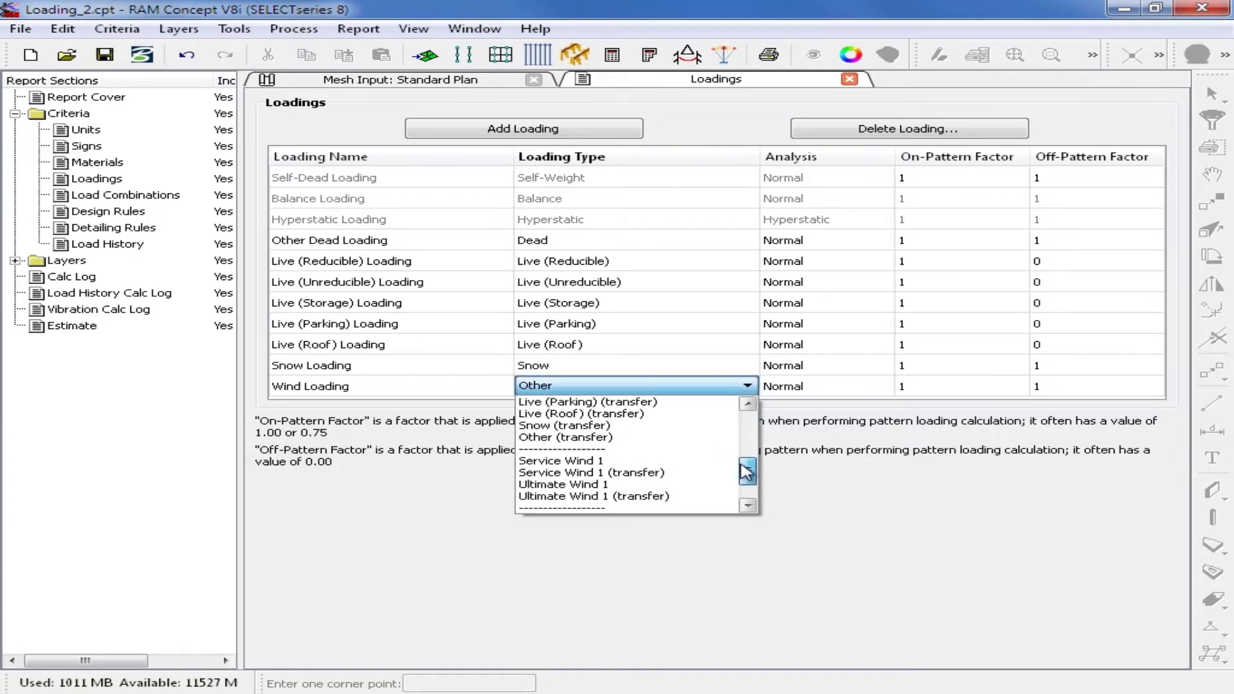
pyautogui.click(601, 486)
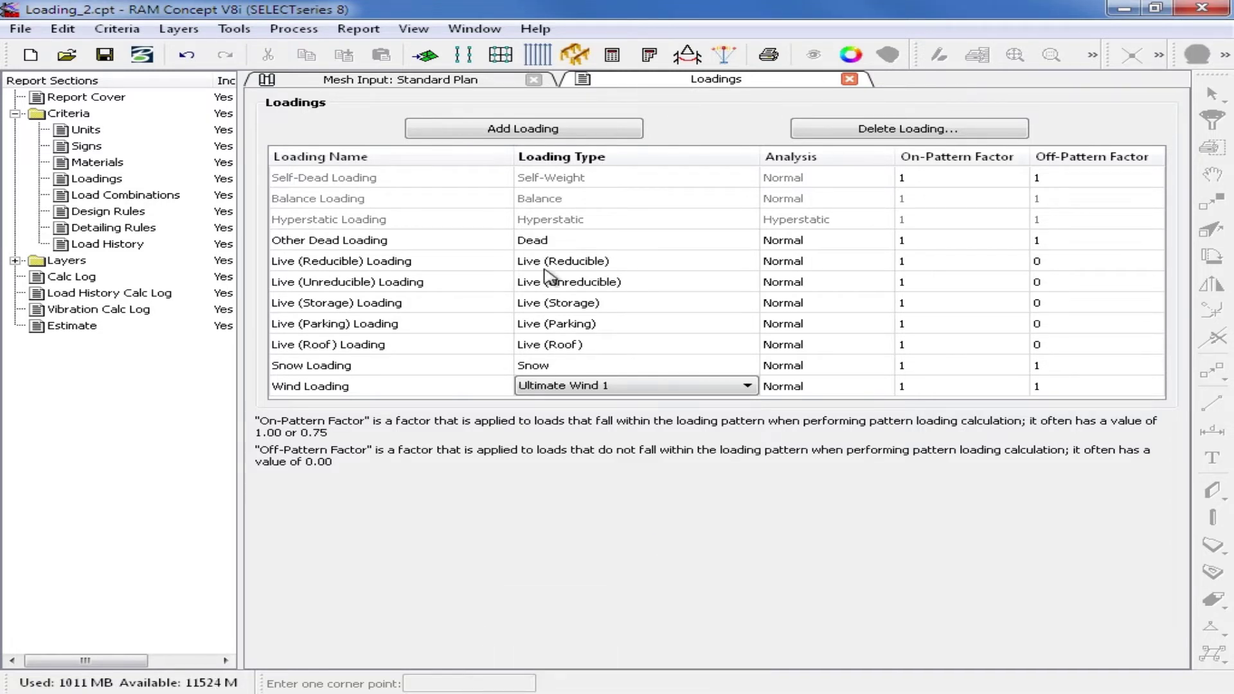
# - Commit the Ultimate Wind 1 type by clicking elsewhere in the Loadings table
pyautogui.click(424, 186)
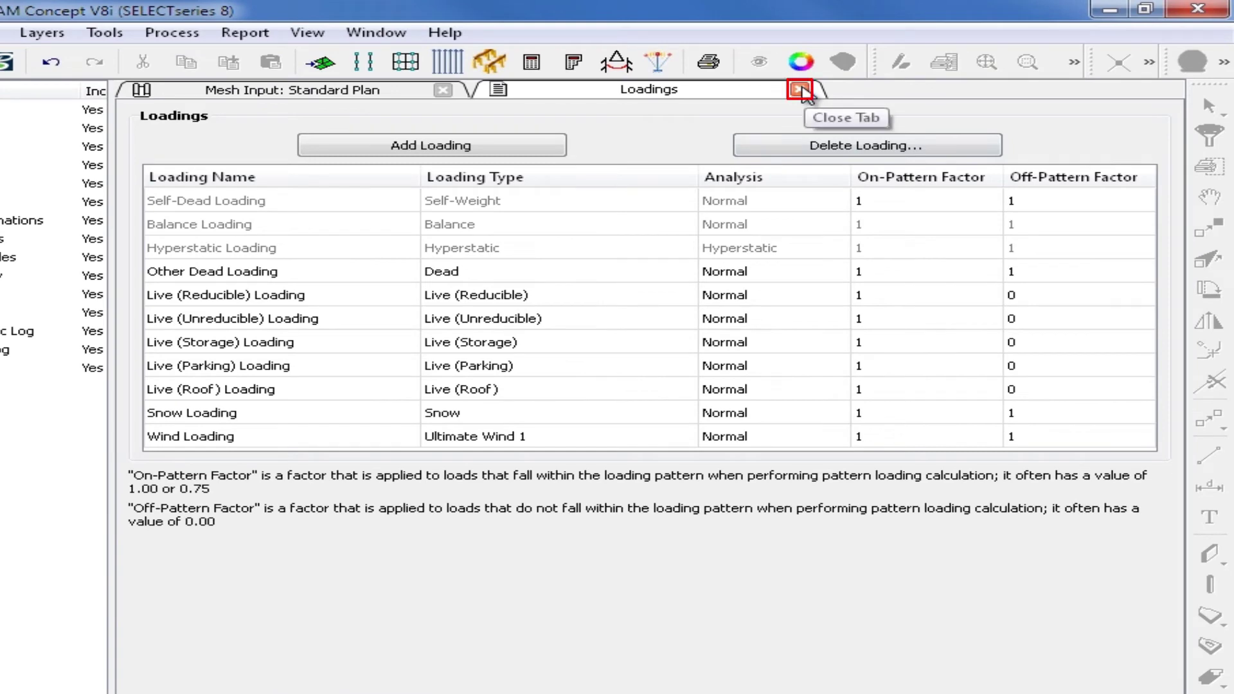
# - Close the Loadings tab to return to the Standard Plan slab view
pyautogui.click(803, 90)
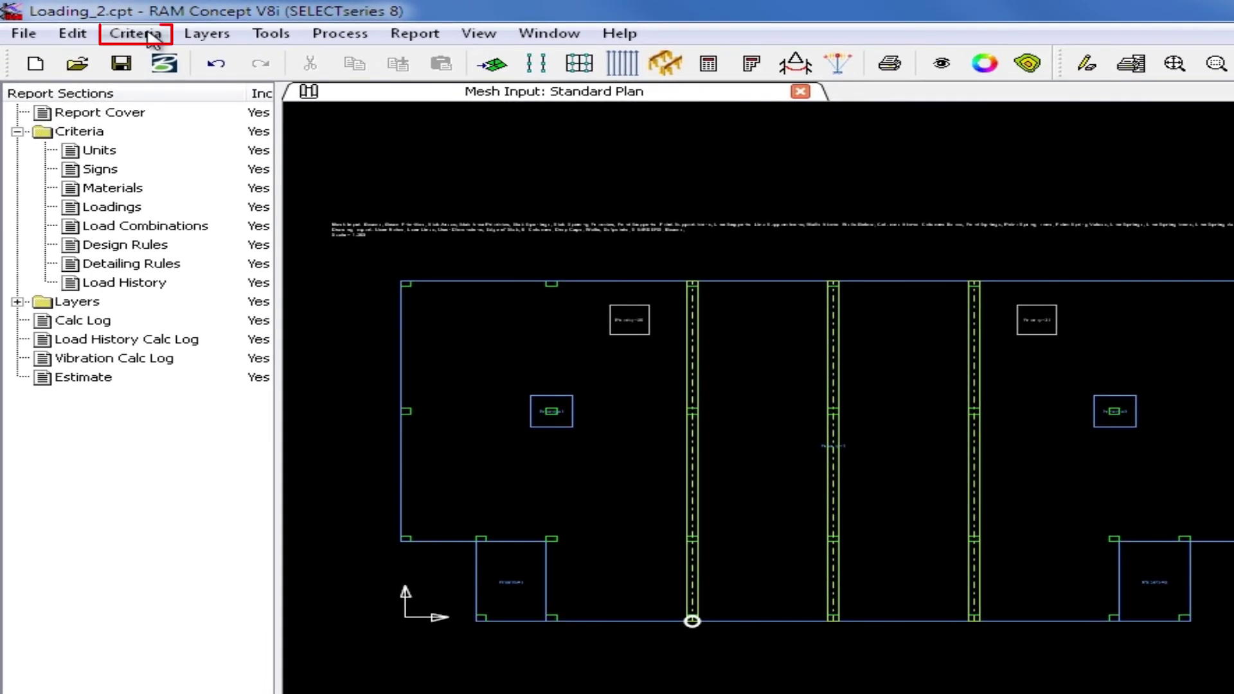
# - Rebuild load combos for an Elevated Slab, also rebuilding design status plans
pyautogui.click(135, 34)
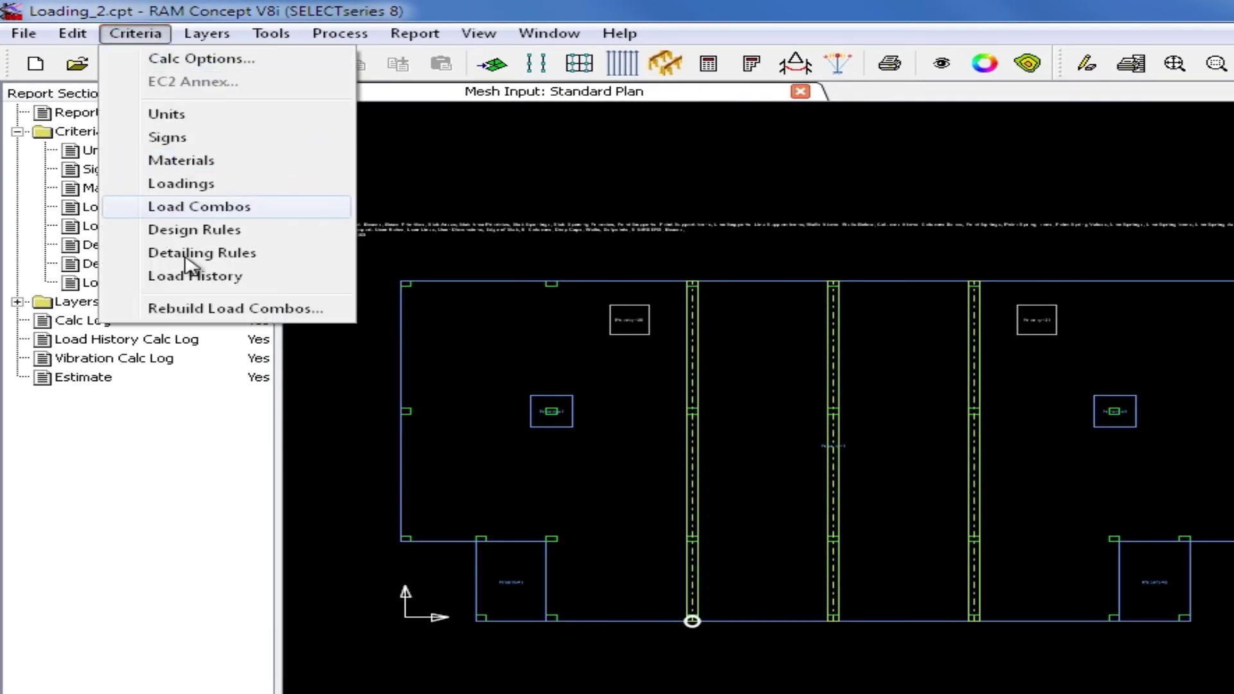
pyautogui.click(188, 311)
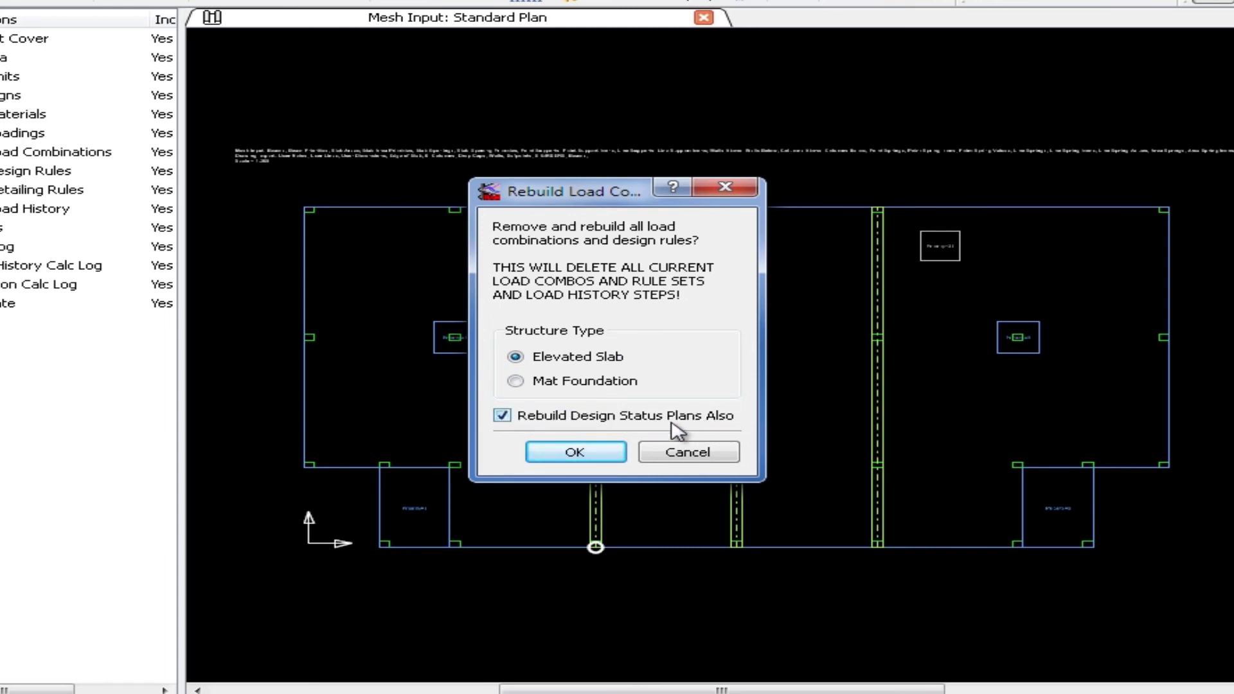
pyautogui.click(576, 453)
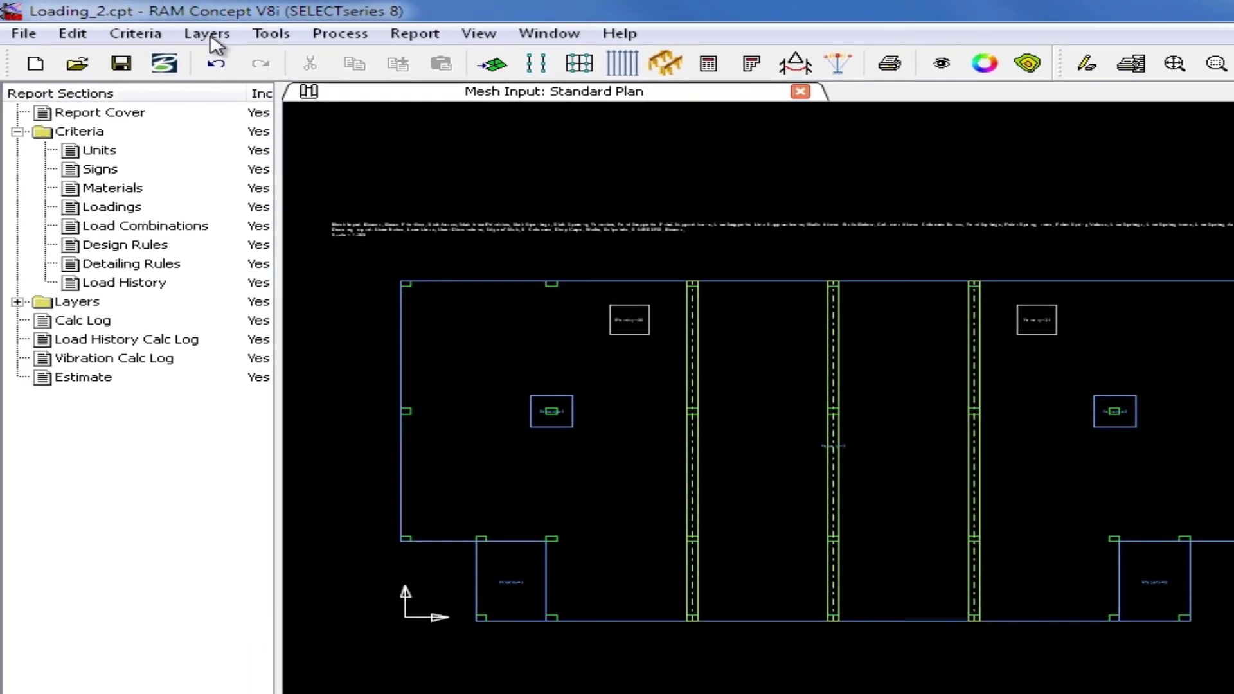
# - Open the Load Combinations table from the Criteria menu
pyautogui.click(136, 33)
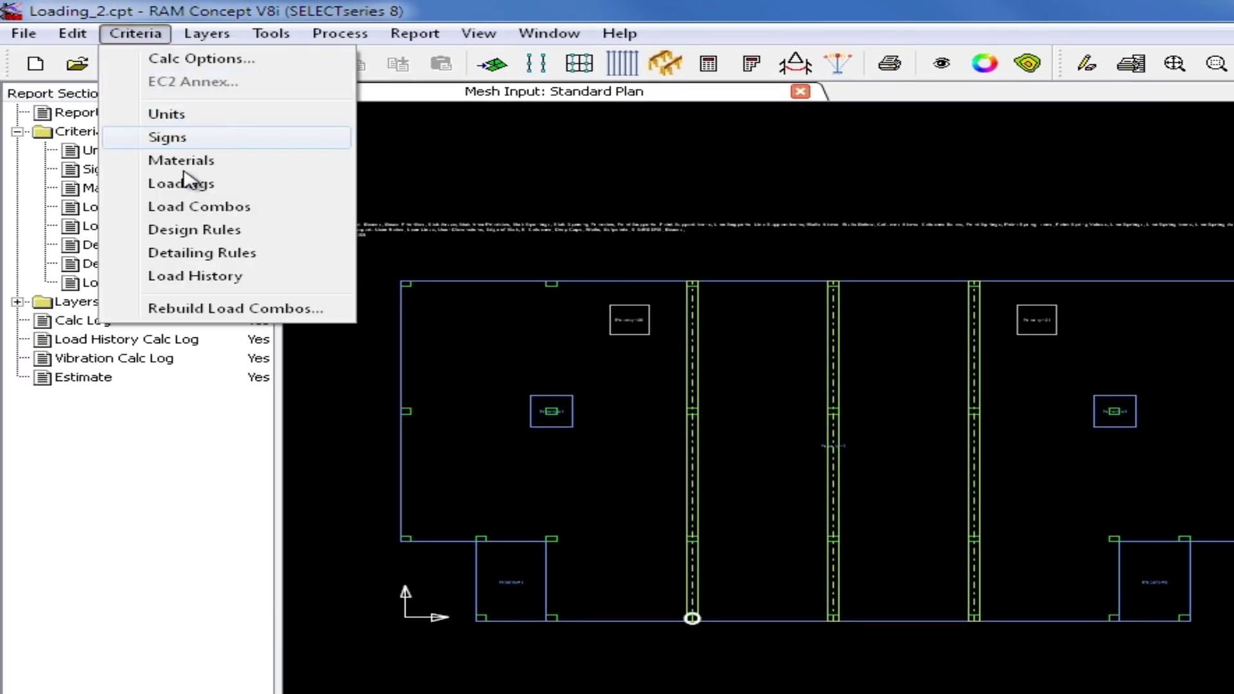
pyautogui.click(175, 214)
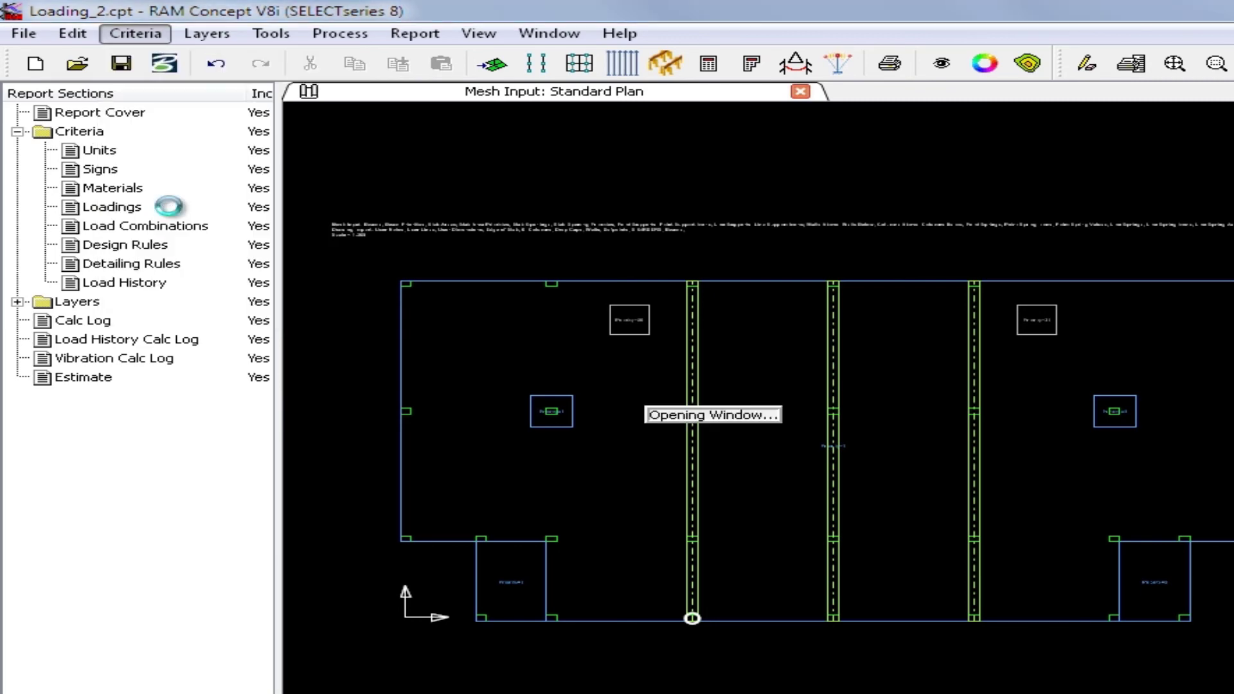